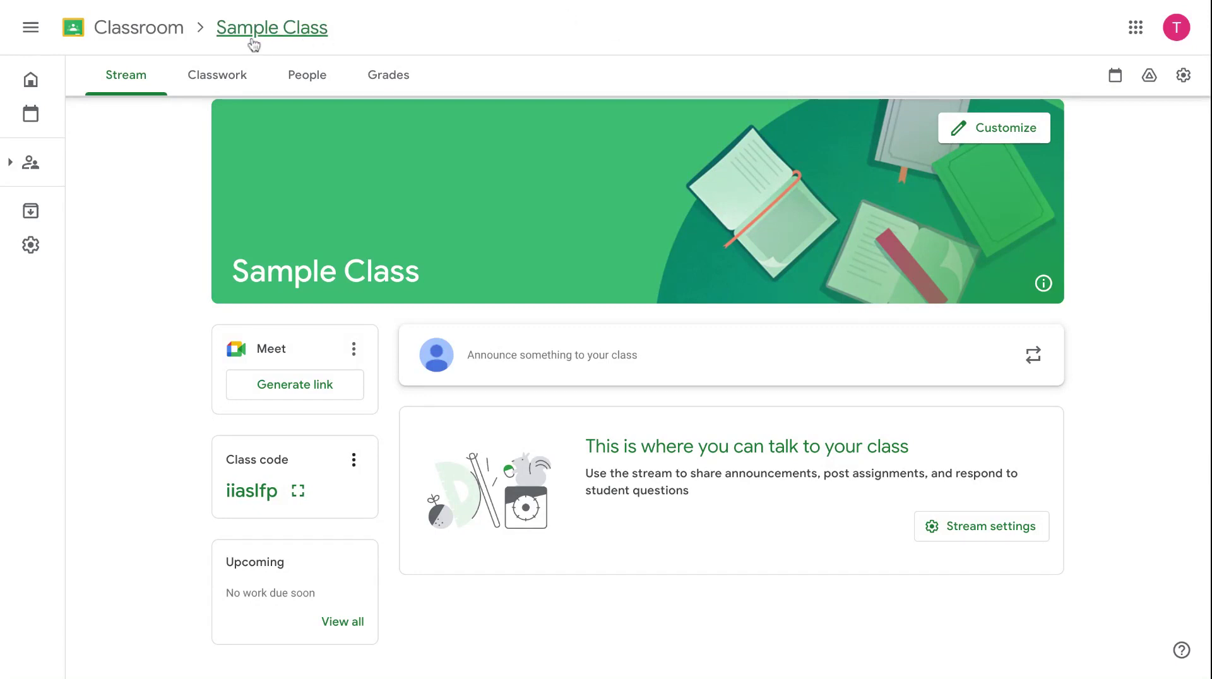
Step: Go to the Classwork page of Sample Class
left_click(218, 76)
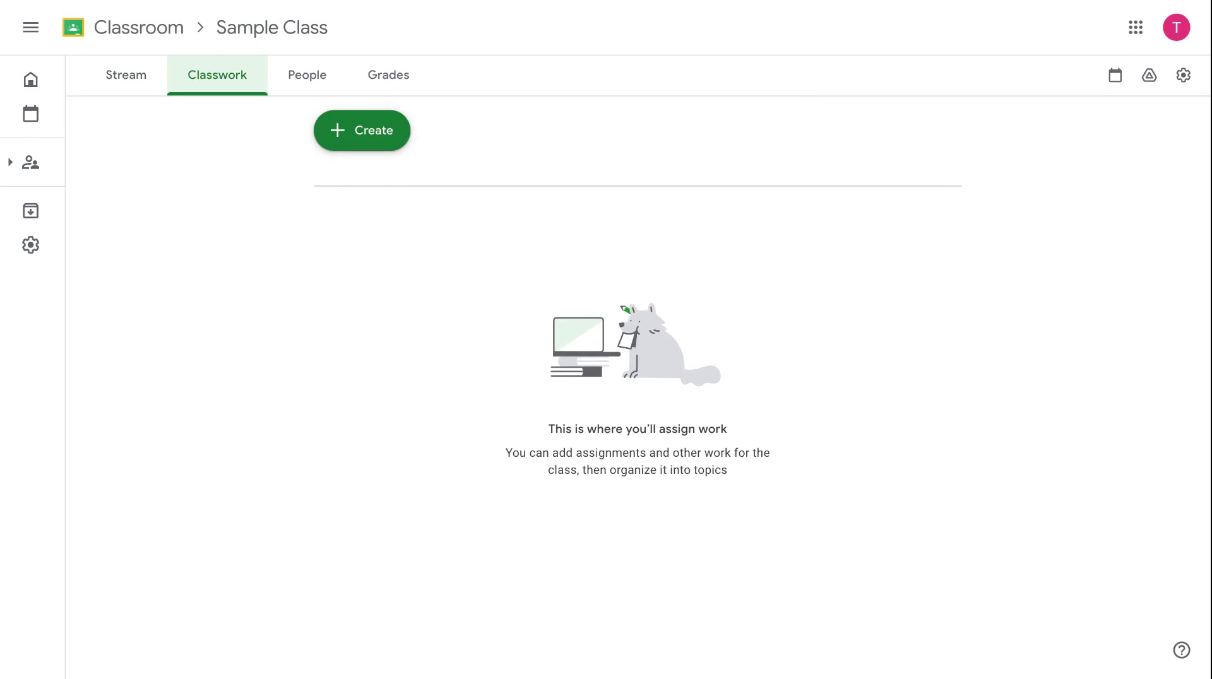
Step: Create a new assignment and dismiss the multiple-classes scheduling prompt
left_click(347, 138)
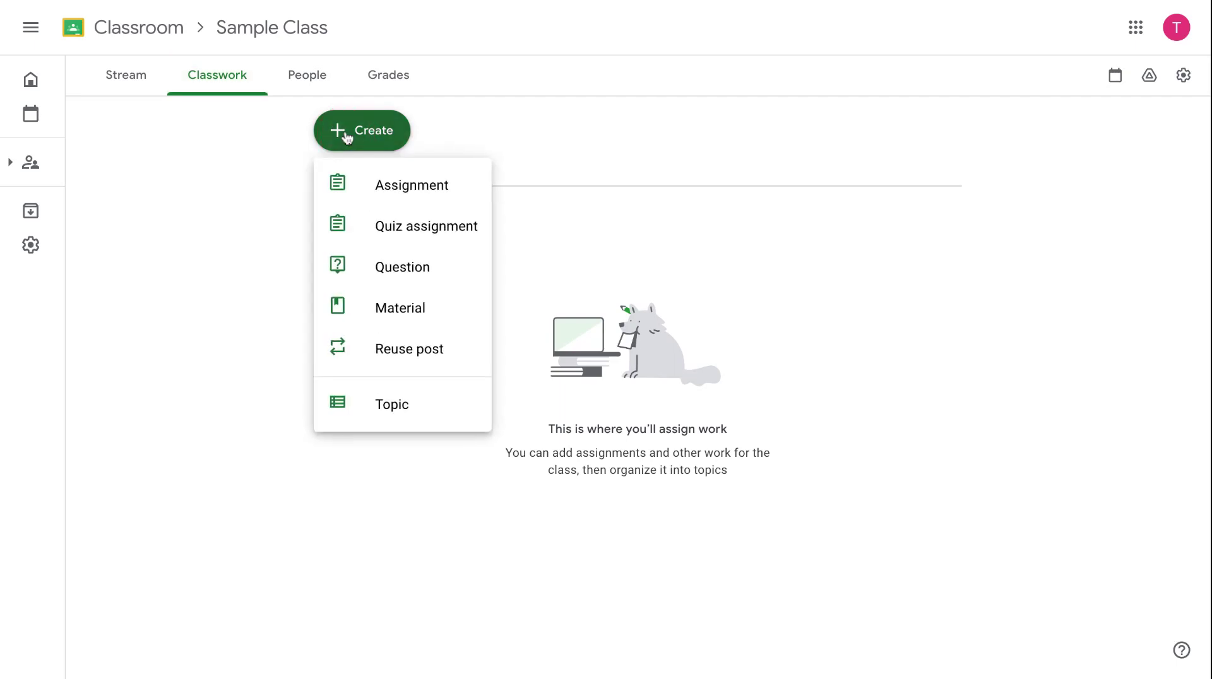
left_click(366, 187)
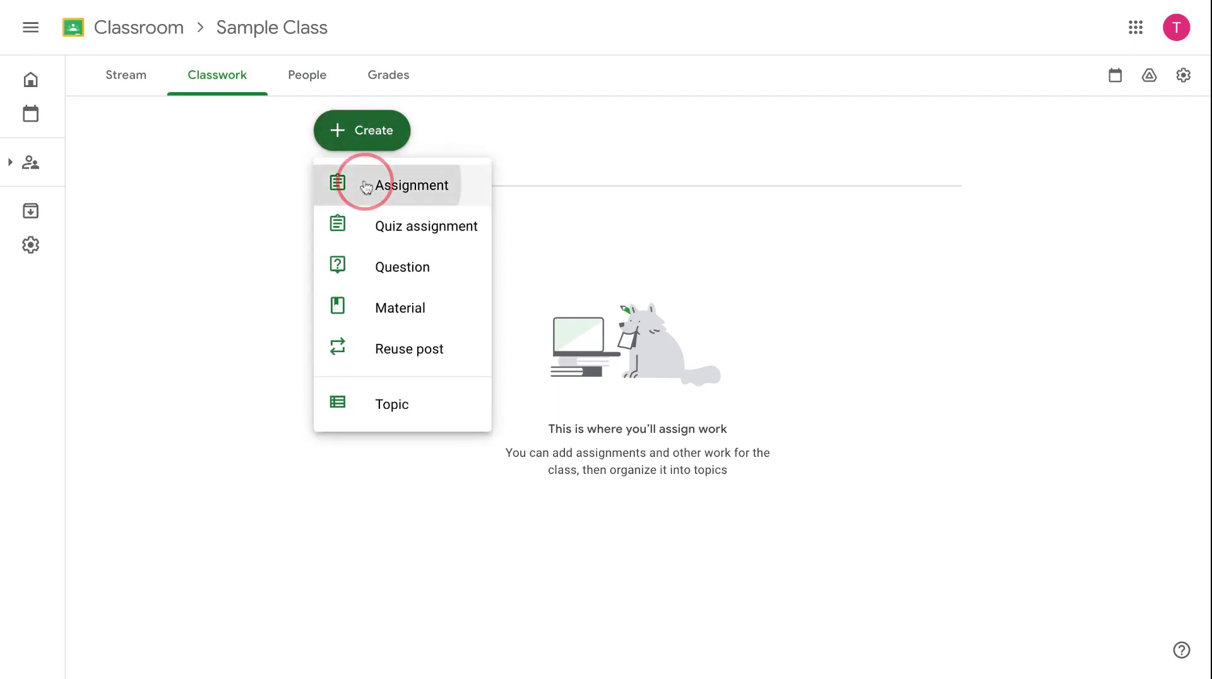
left_click(807, 517)
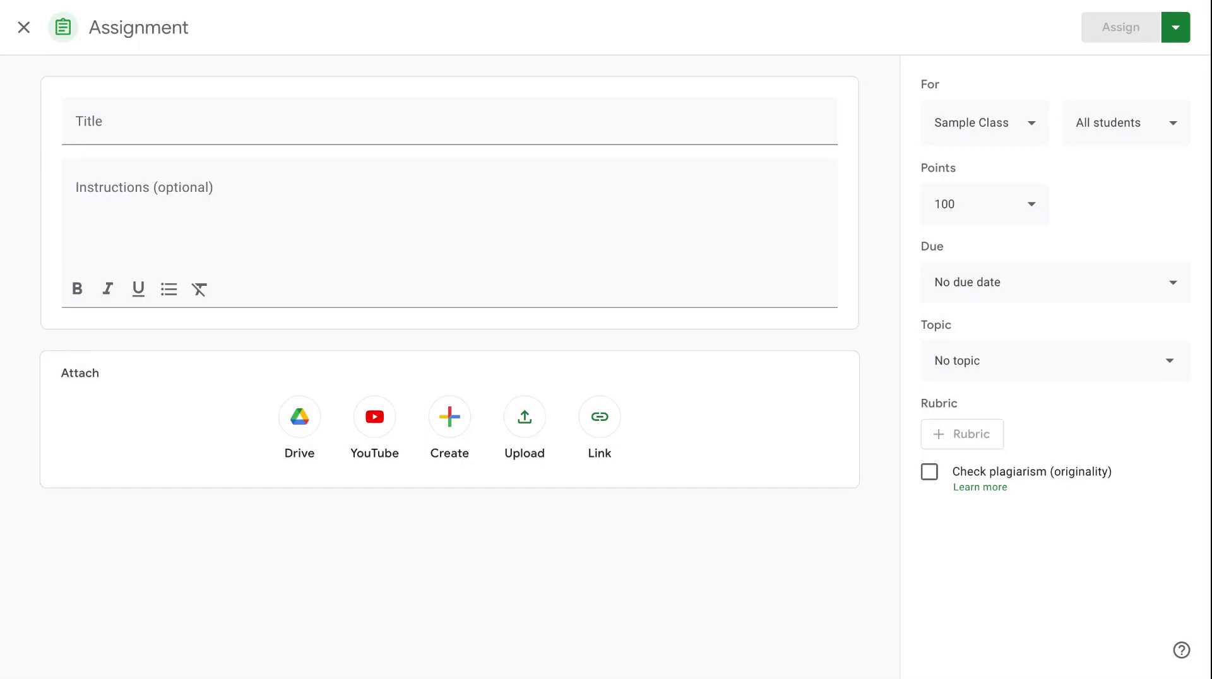
Step: Title it '#1 Here is an assignment' and write instructions with bold 'instructions' and a one/two/three bullet list
left_click(118, 116)
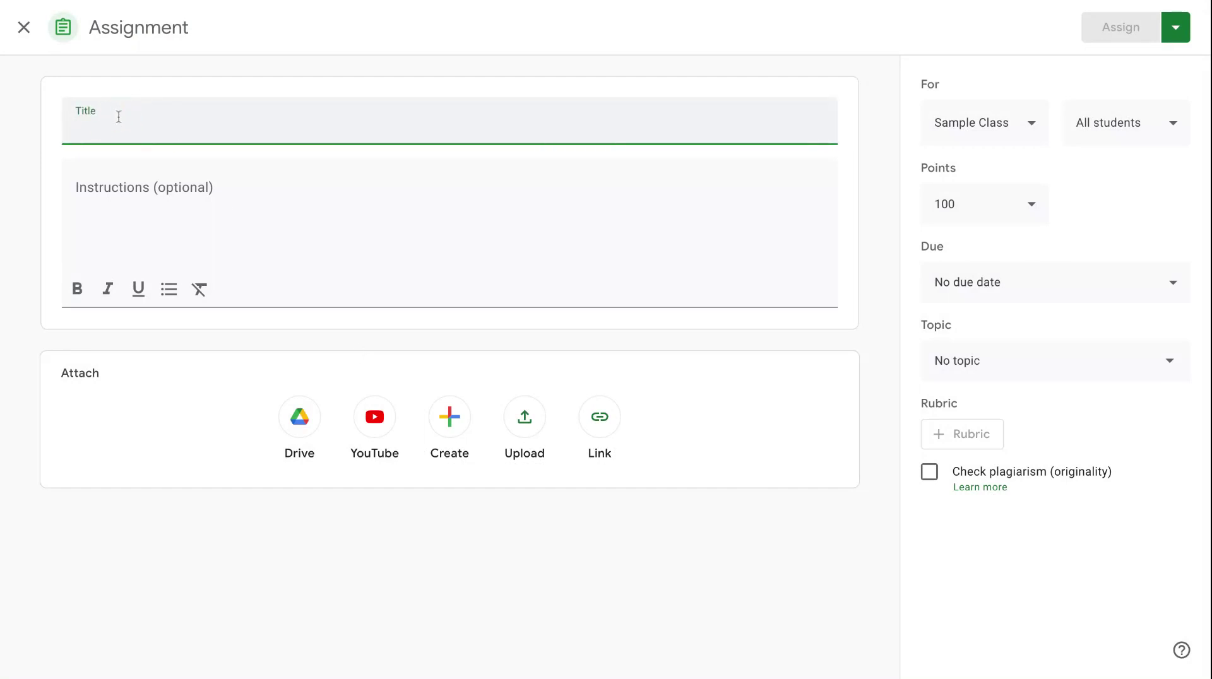
type("#")
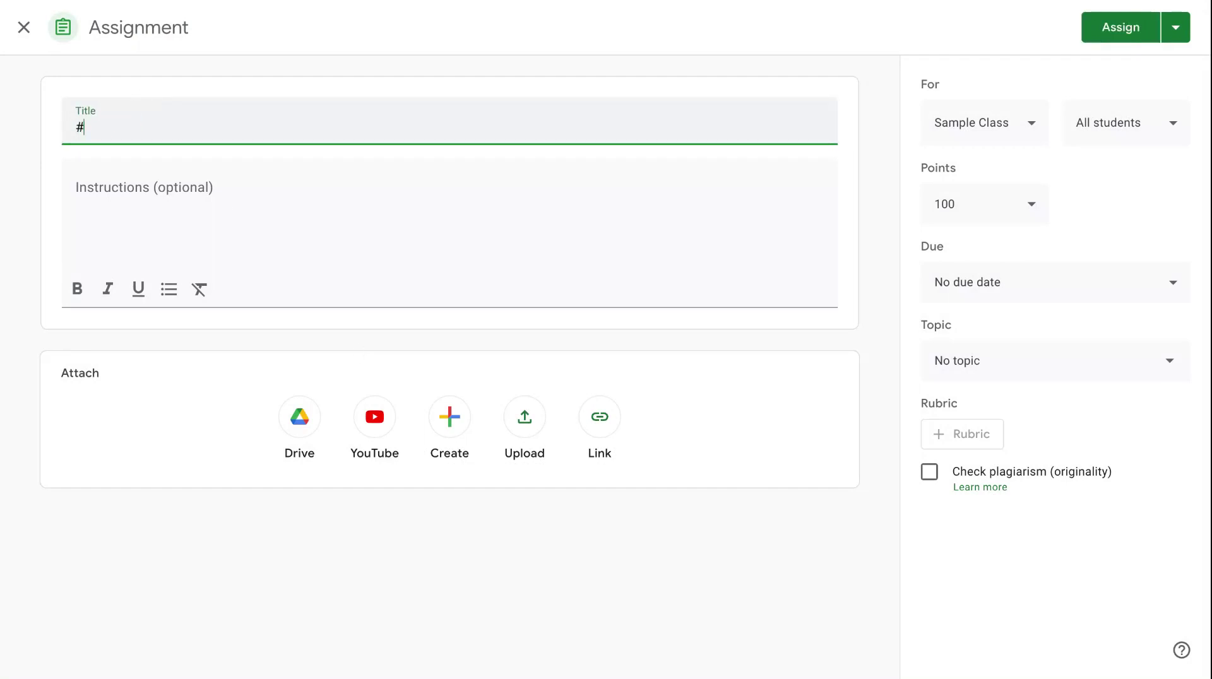
type("1 Here is an assignment")
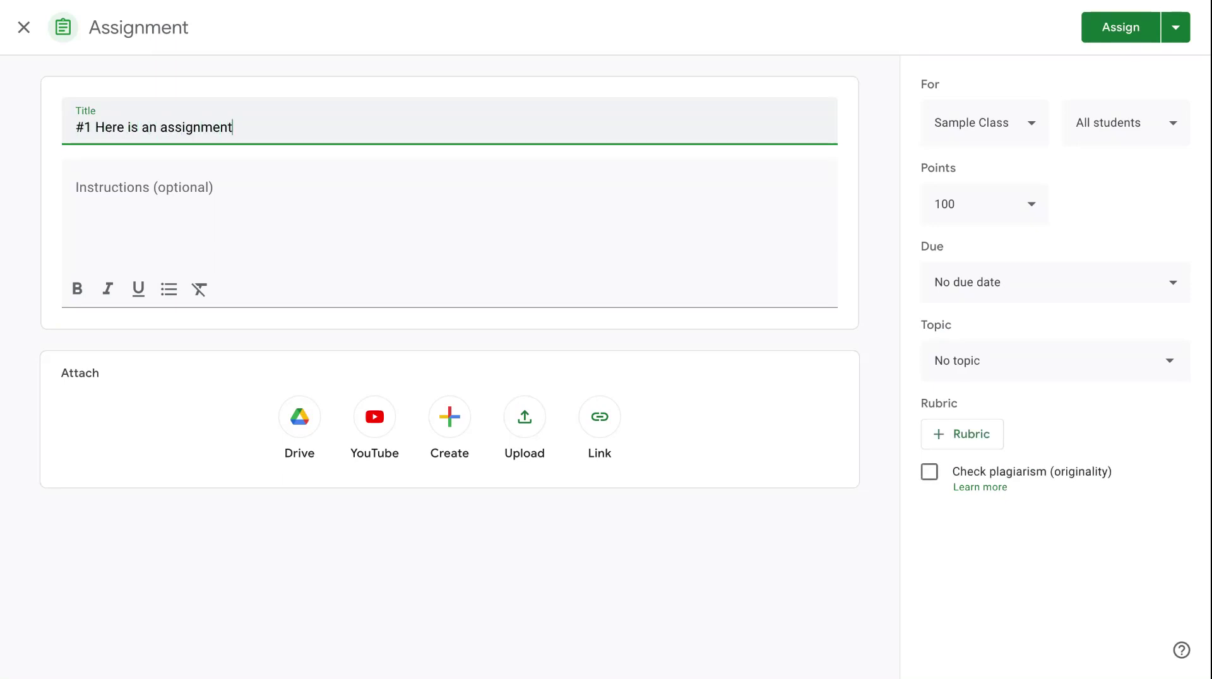
left_click(133, 176)
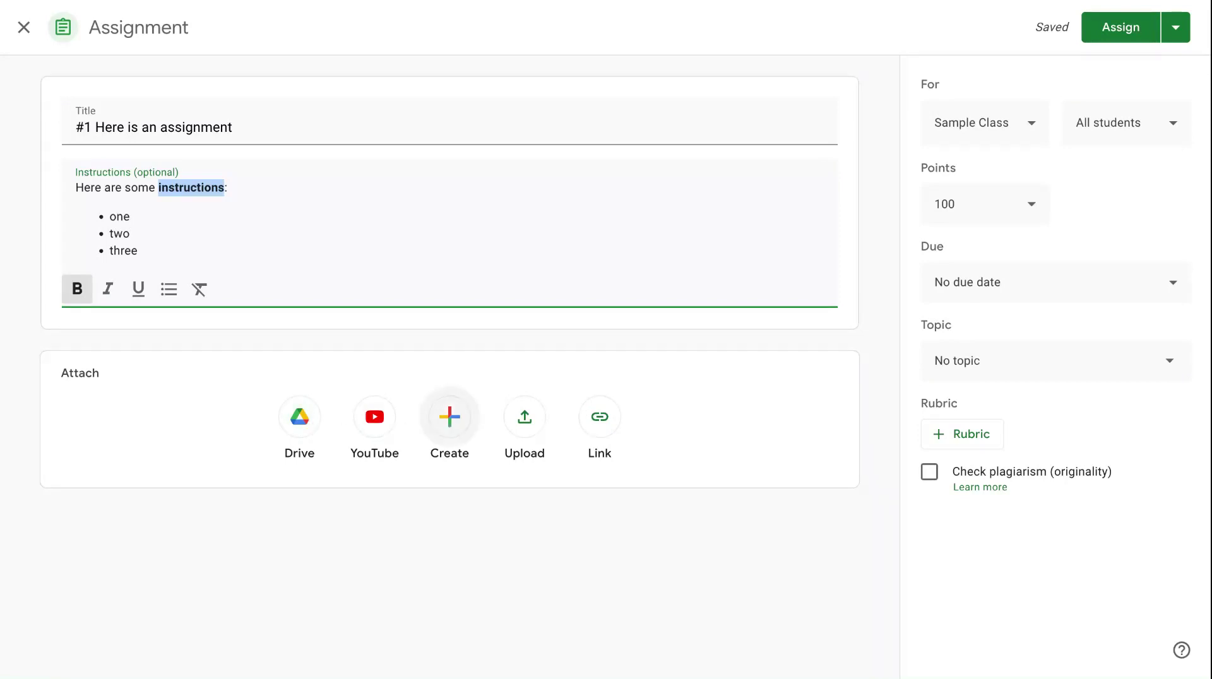
Step: Attach the 'General Studies Department Meeting' Doc from Drive and show its student access options
left_click(449, 417)
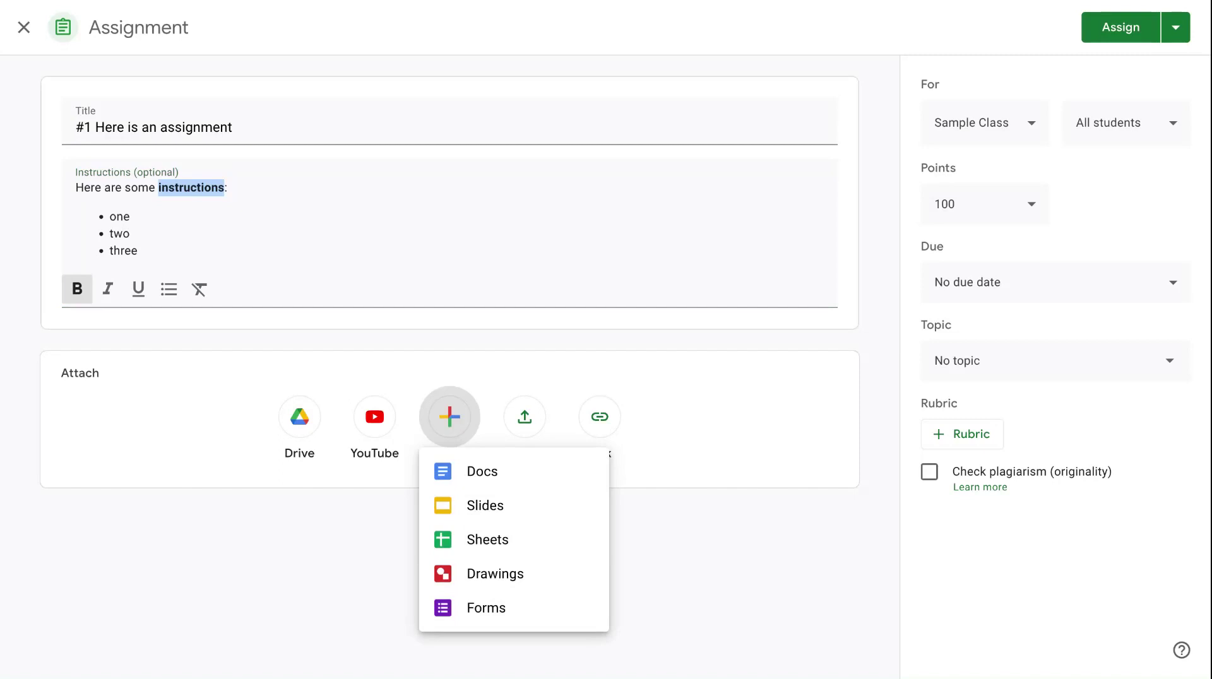
key("Escape")
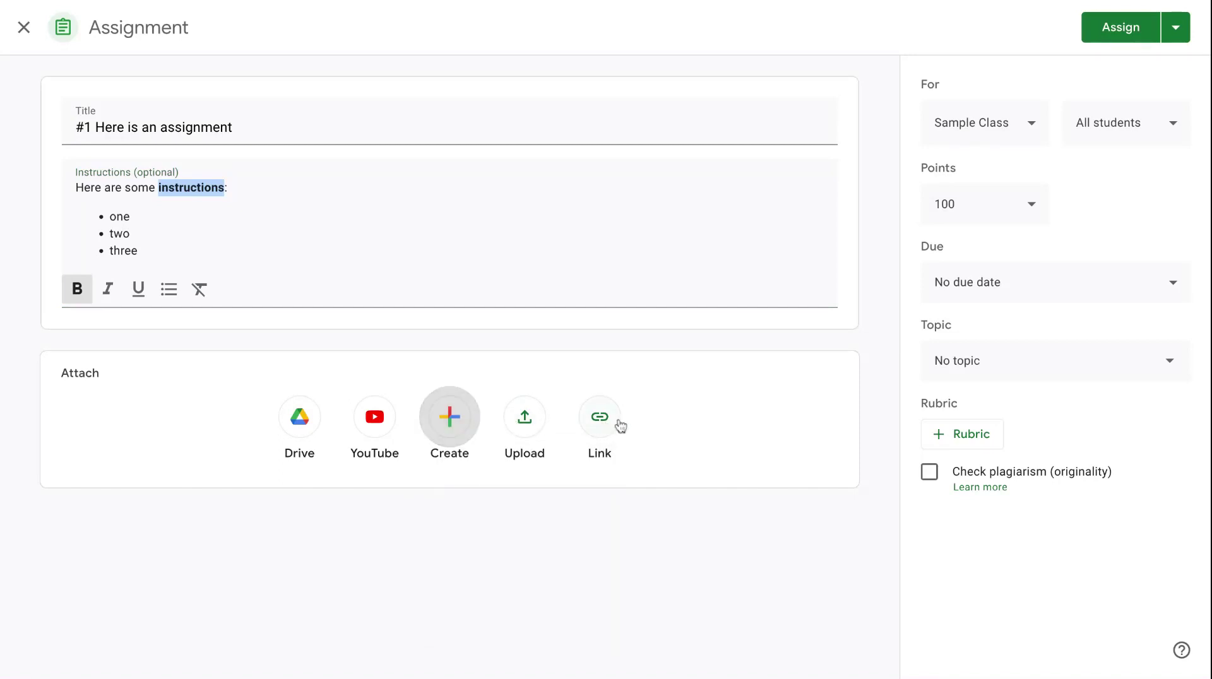
left_click(297, 427)
left_click(315, 312)
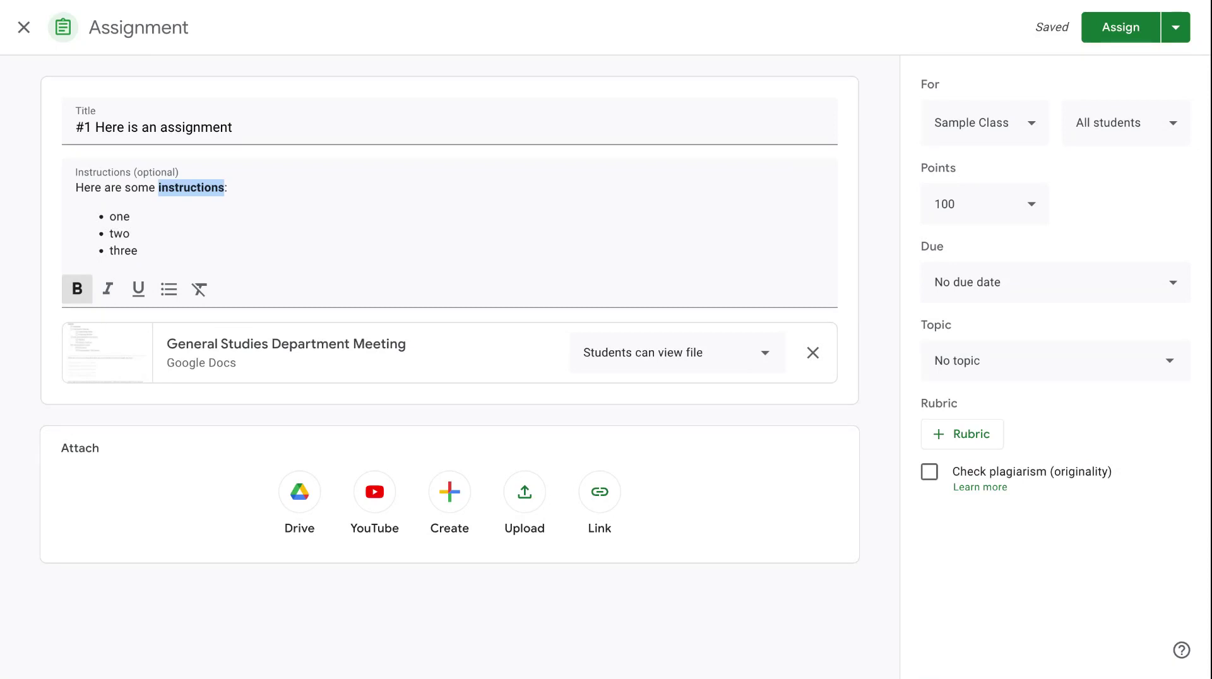
left_click(686, 367)
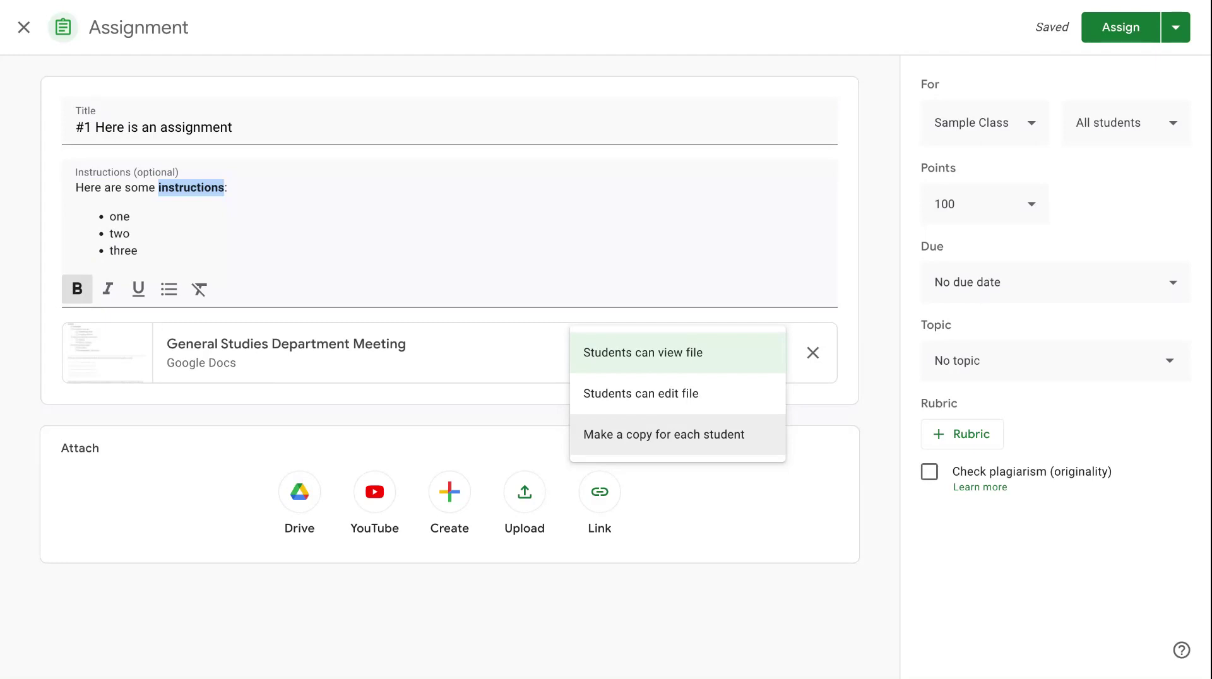
Step: Set the attached Doc to 'Make a copy for each student'
left_click(663, 435)
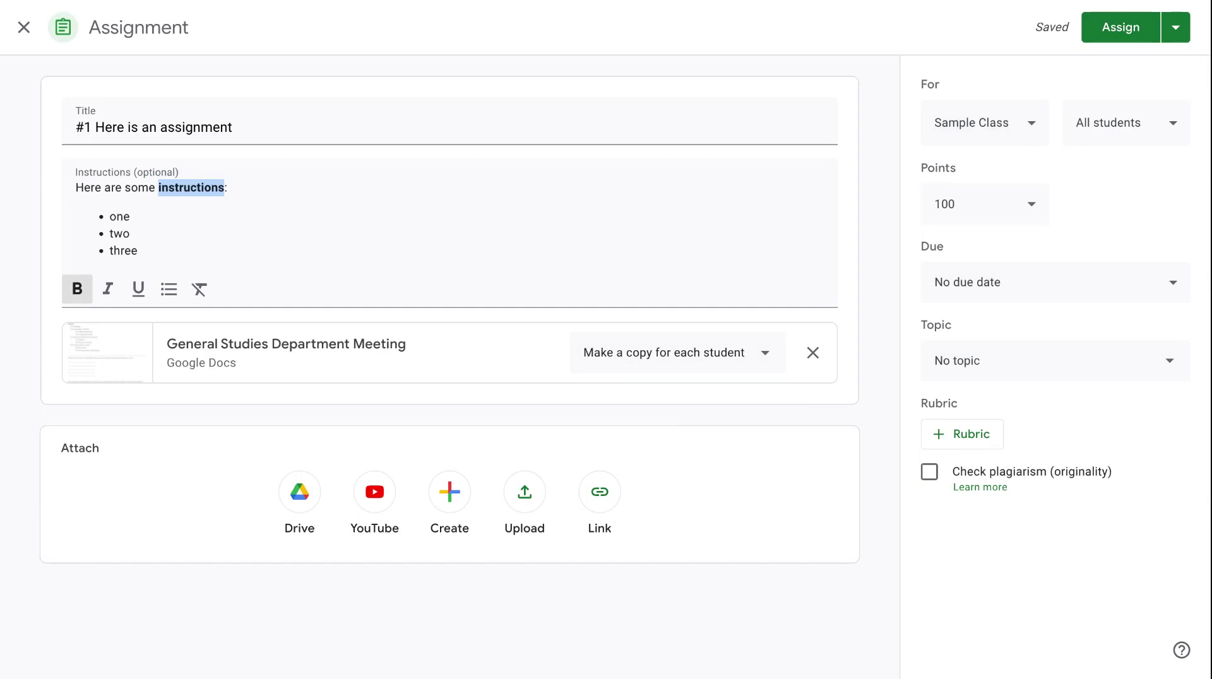
Step: Try adding English 9BM and English 9B, revert to Sample Class only, and review its students
left_click(1002, 135)
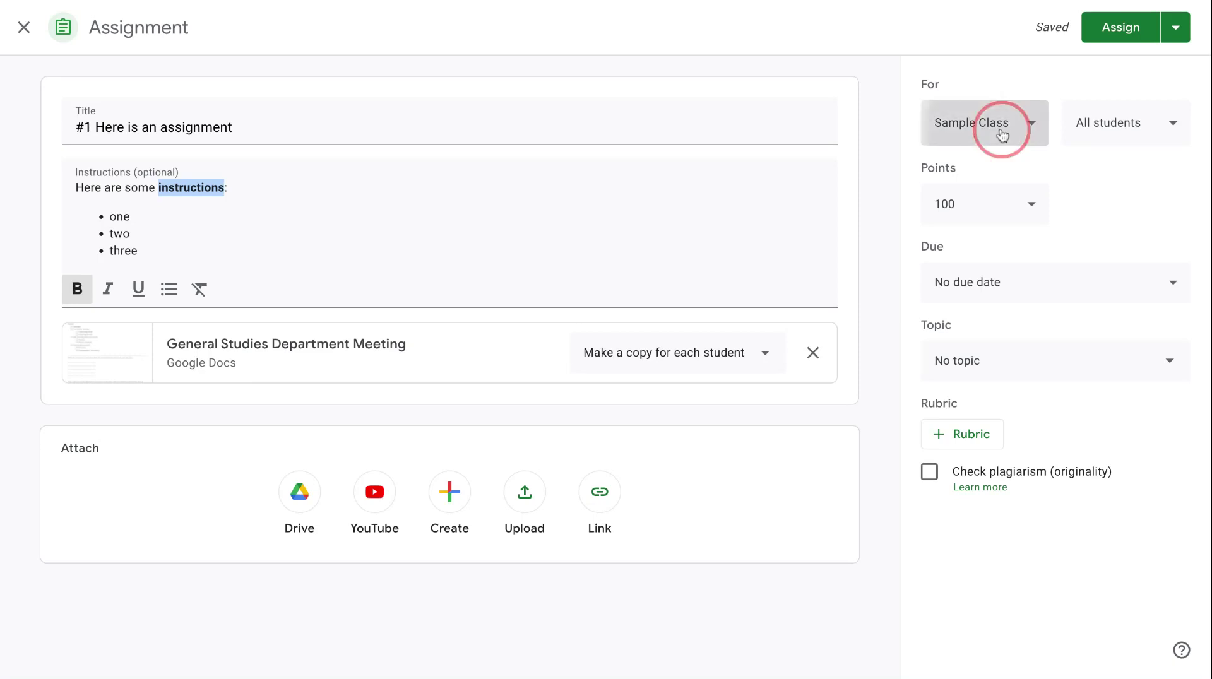
left_click(1163, 80)
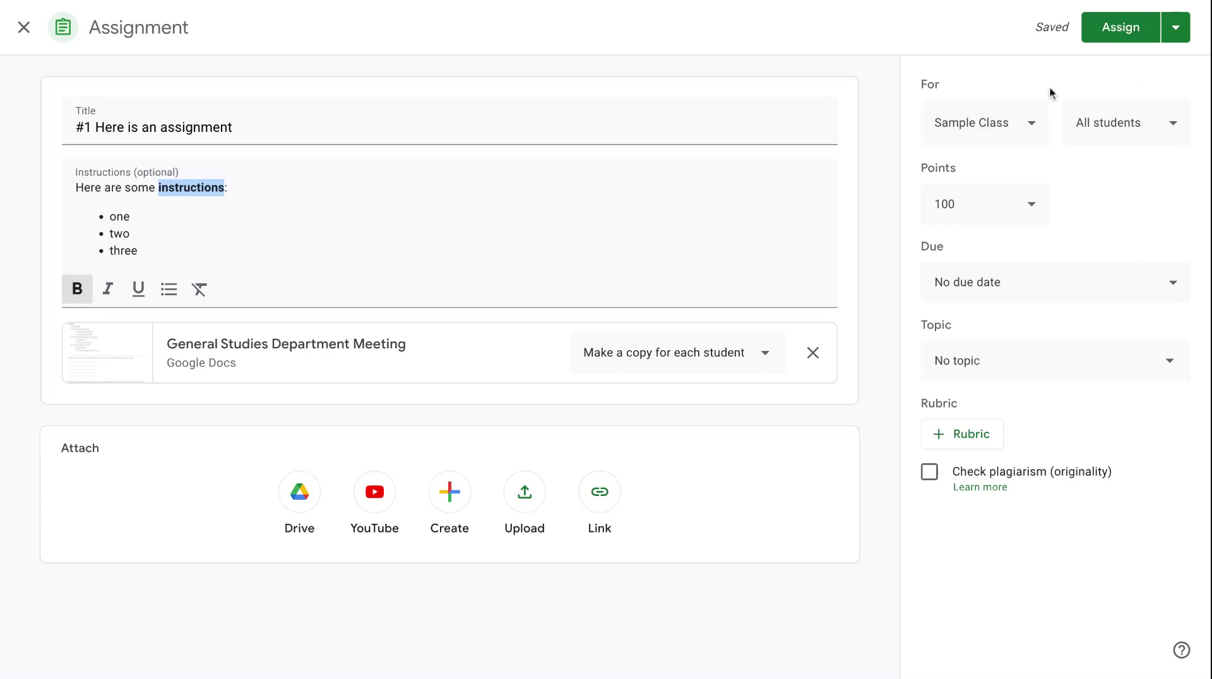
left_click(1031, 126)
left_click(945, 87)
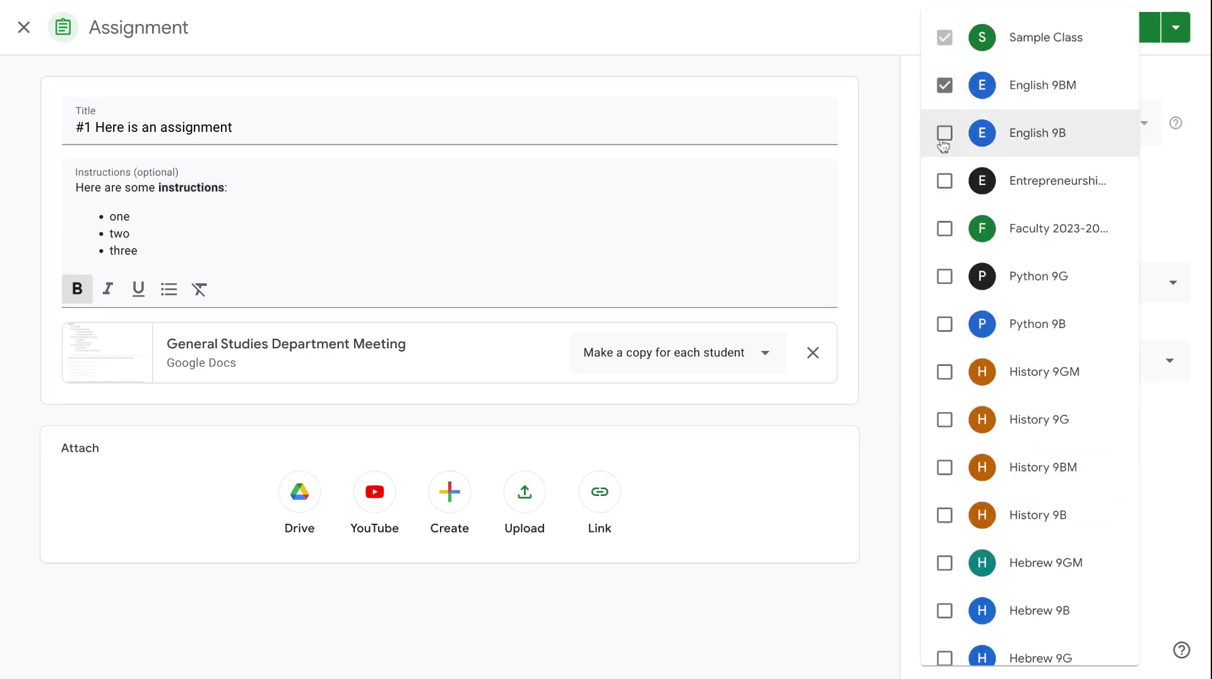
left_click(945, 133)
left_click(1163, 103)
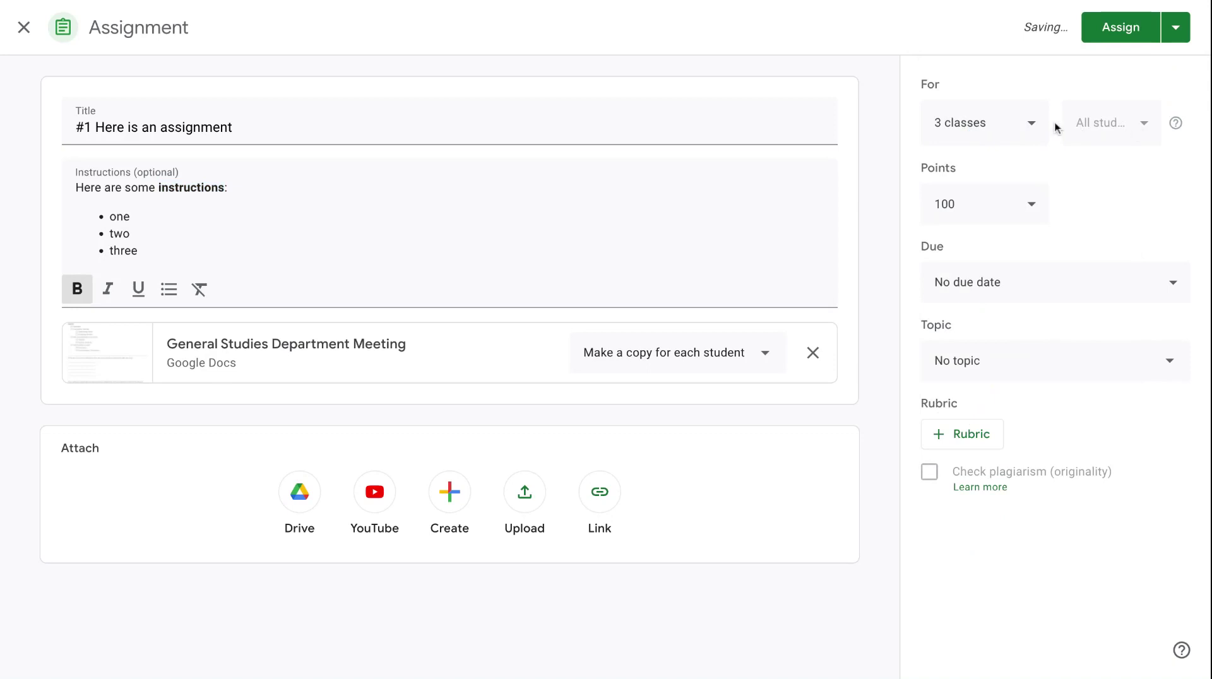
left_click(1029, 125)
left_click(945, 132)
left_click(944, 88)
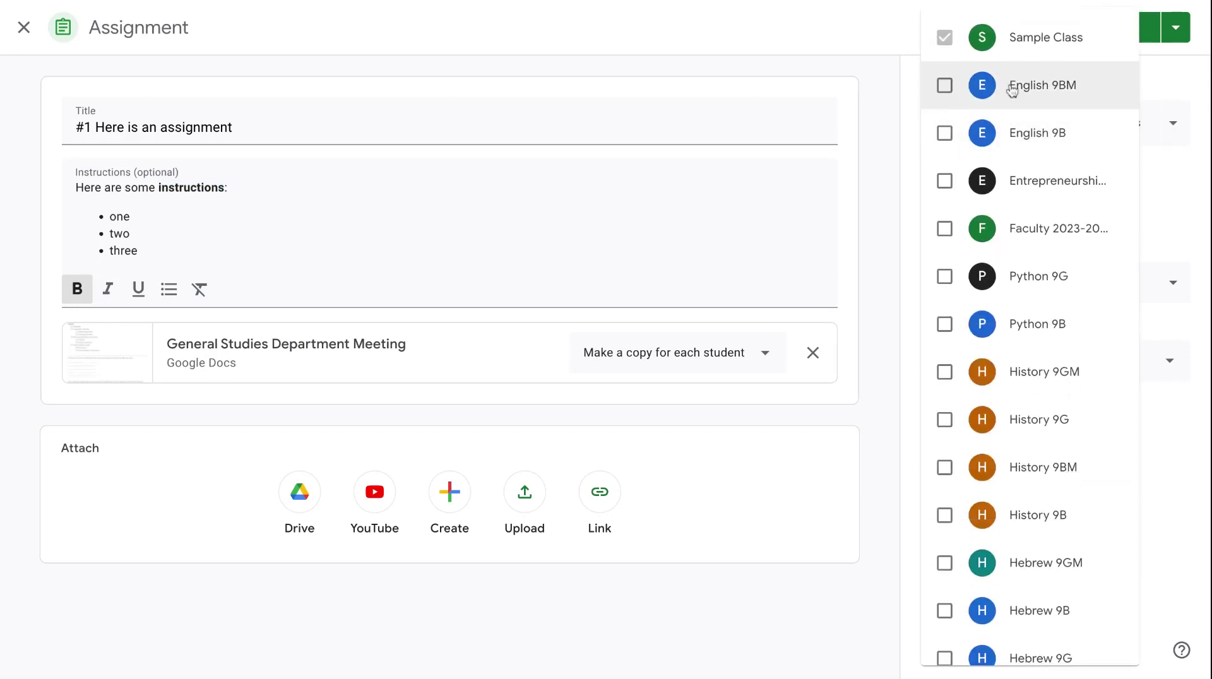
left_click(1179, 87)
left_click(1151, 122)
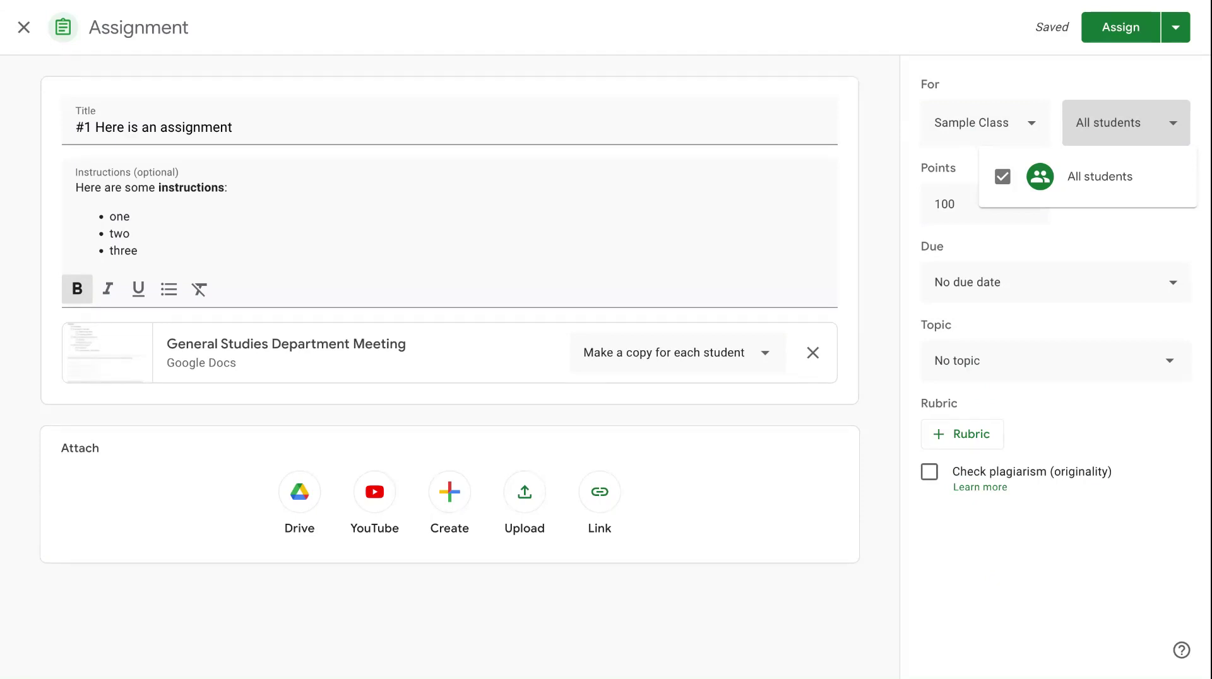
left_click(1036, 82)
Step: Add English 9BM and English 9B alongside Sample Class
left_click(1012, 128)
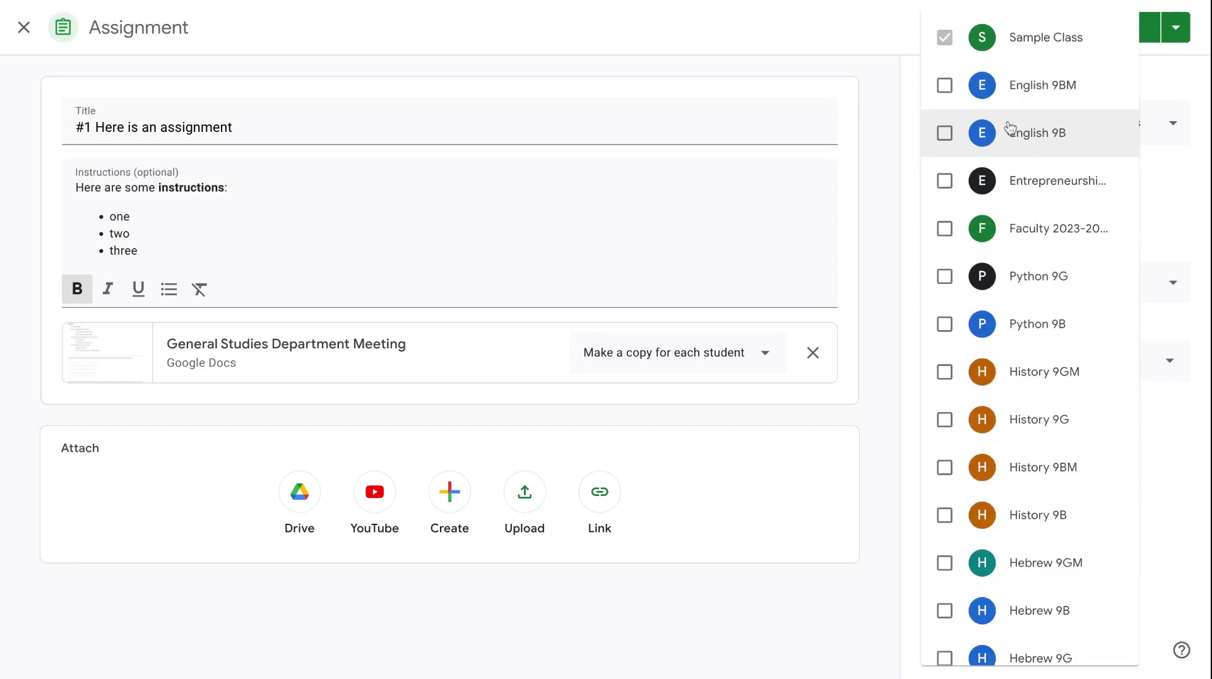
left_click(944, 85)
left_click(944, 133)
Step: Confirm the three classes and make the assignment Ungraded
left_click(1182, 178)
left_click(958, 204)
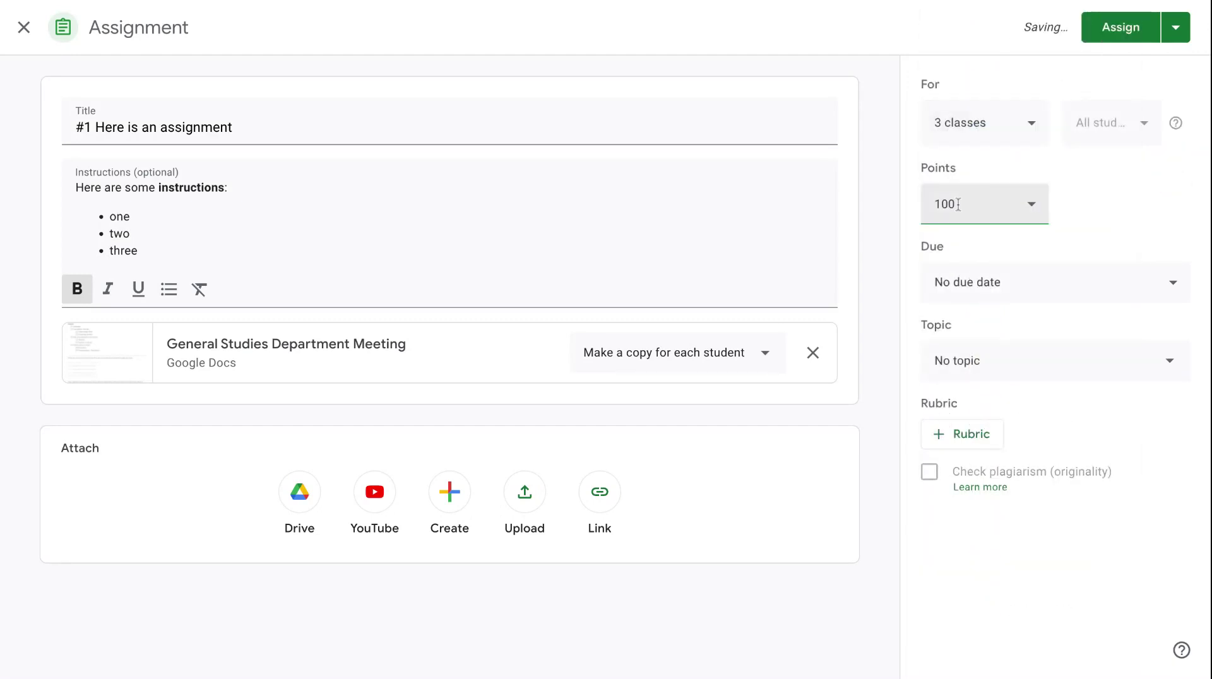
left_click(1037, 200)
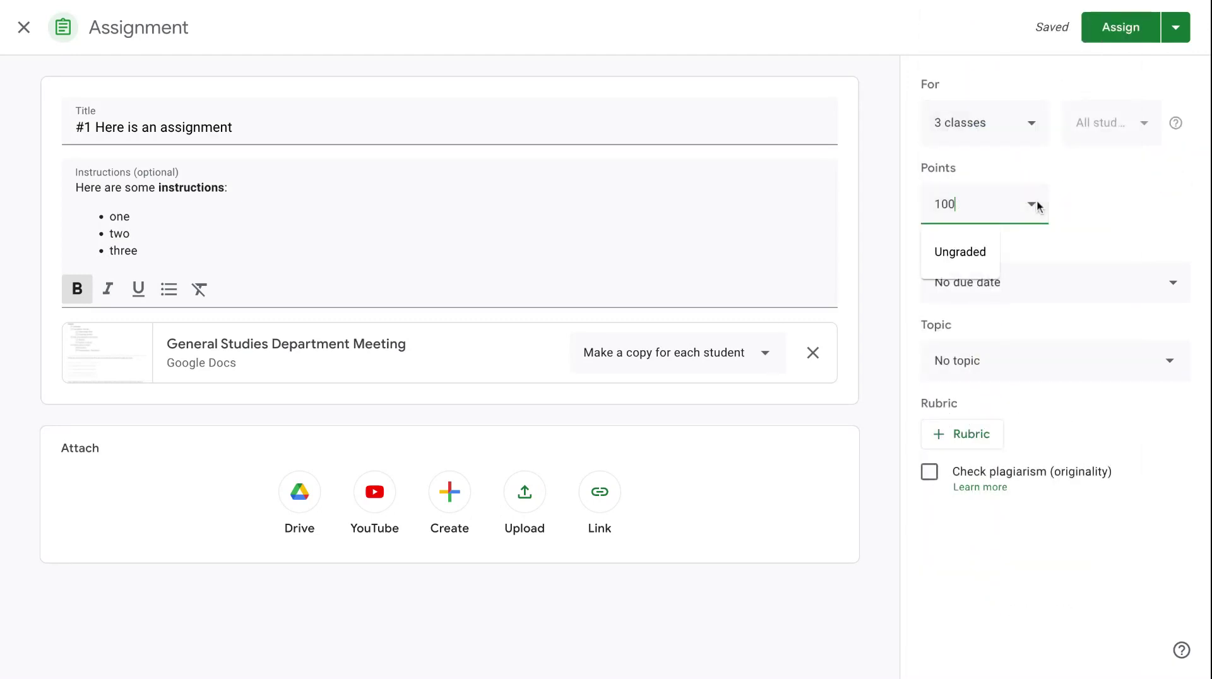
left_click(973, 255)
Step: Set the due date to Fri, Sep 8 at 11:59 PM, keeping submissions open afterward
left_click(1171, 278)
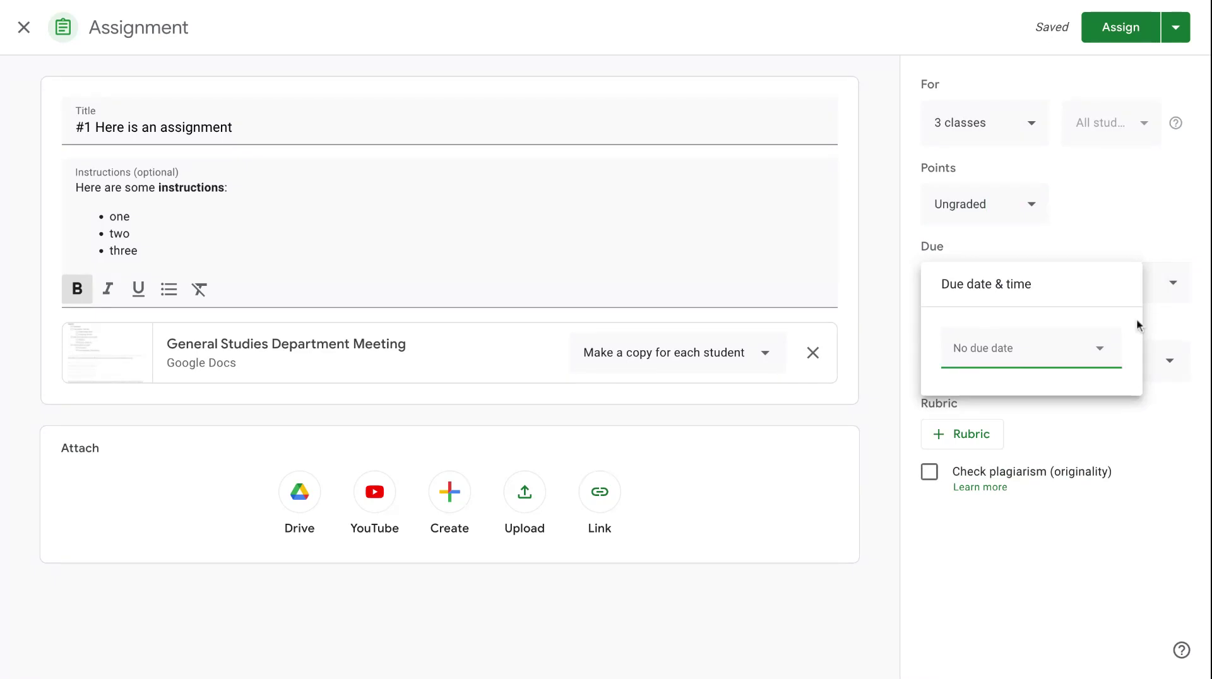
left_click(1098, 349)
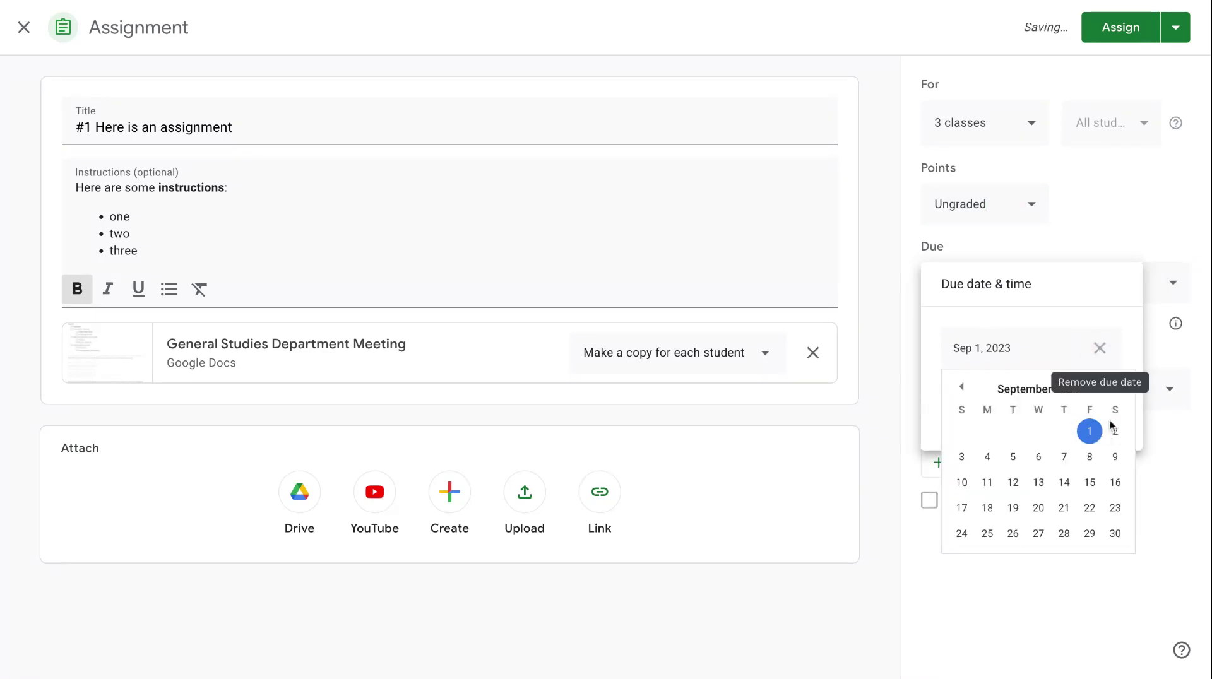
left_click(1089, 457)
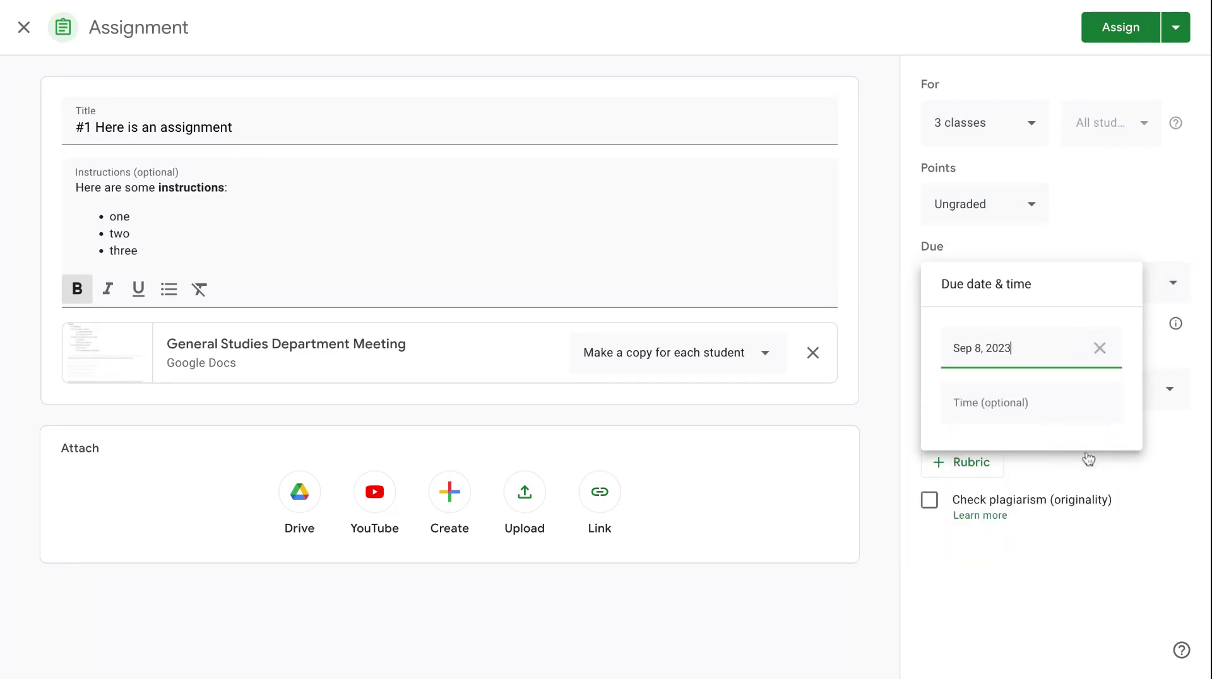
left_click(1005, 406)
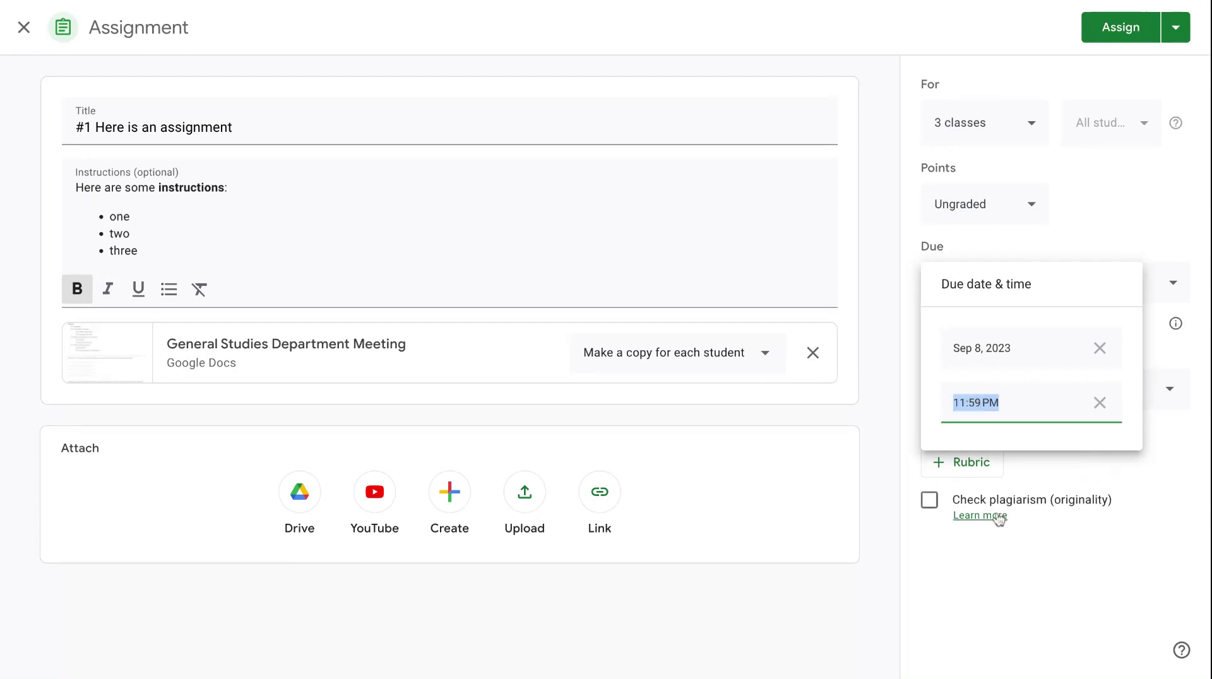
left_click(1110, 229)
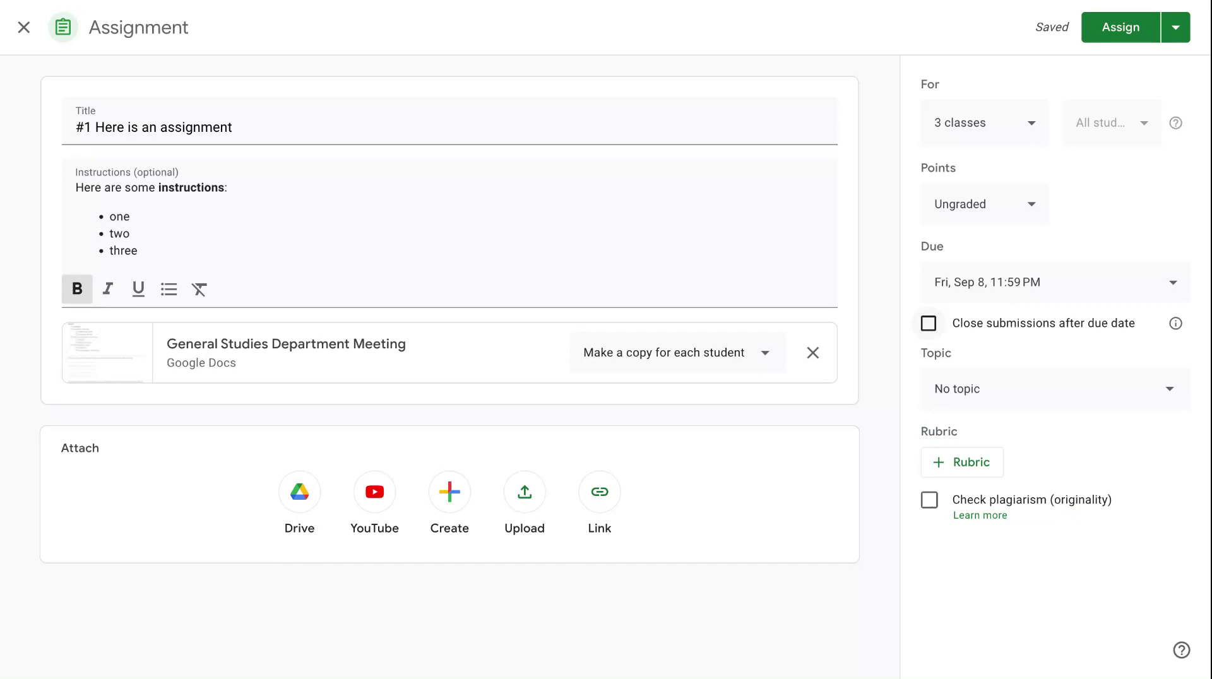
left_click(928, 323)
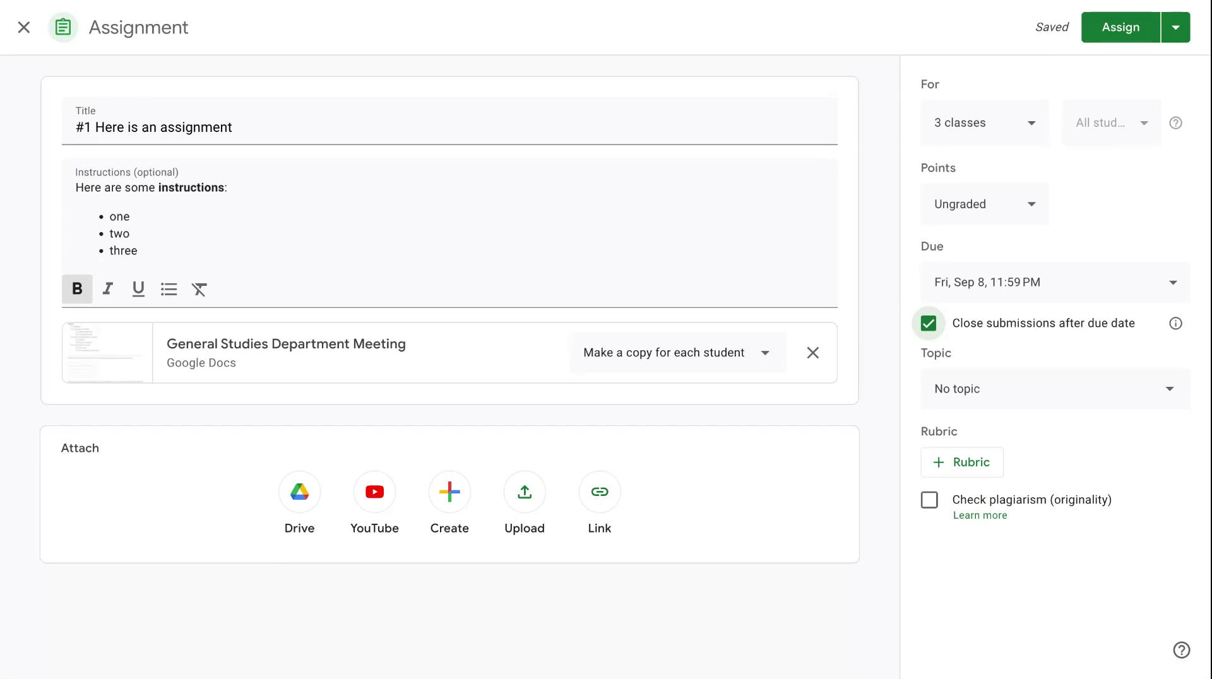
left_click(928, 323)
left_click(967, 390)
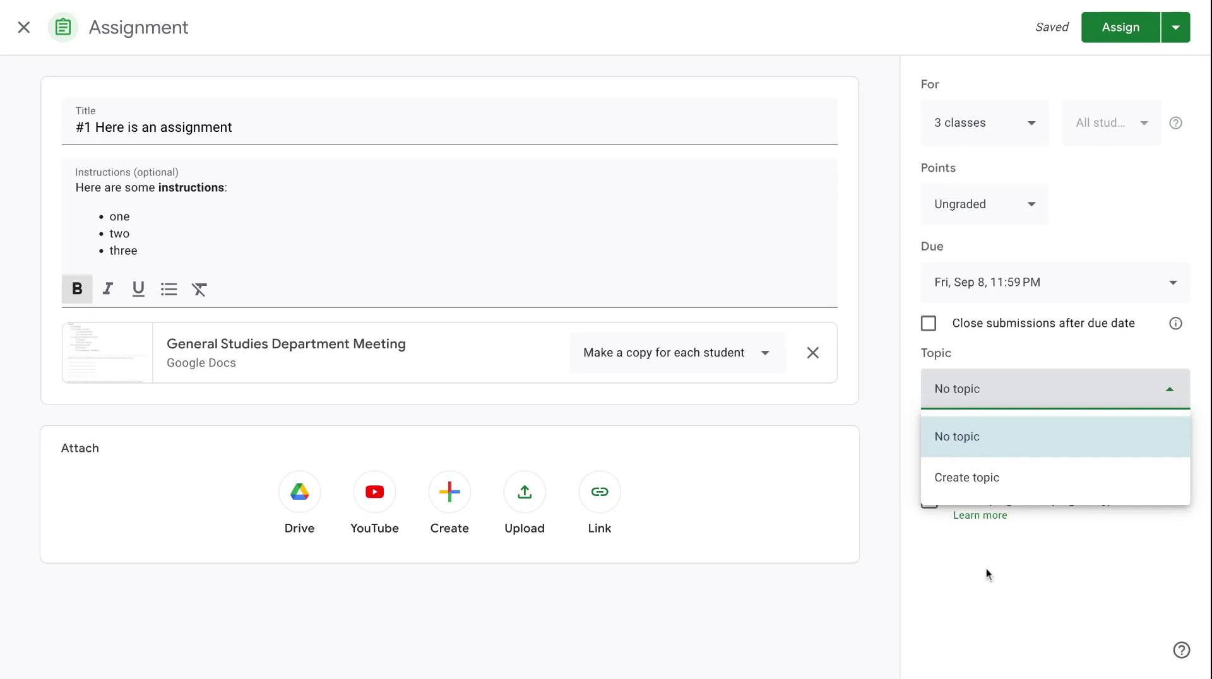
Step: Create a new topic named 'Topic' for the assignment
left_click(990, 477)
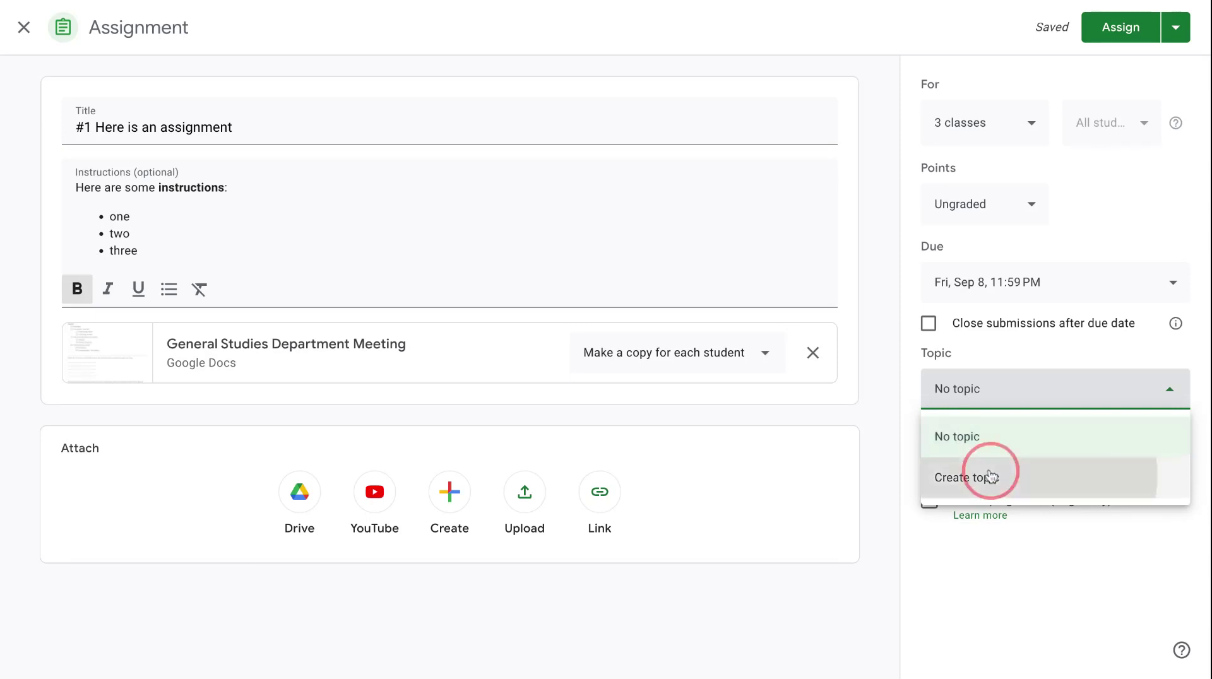
type("Topic")
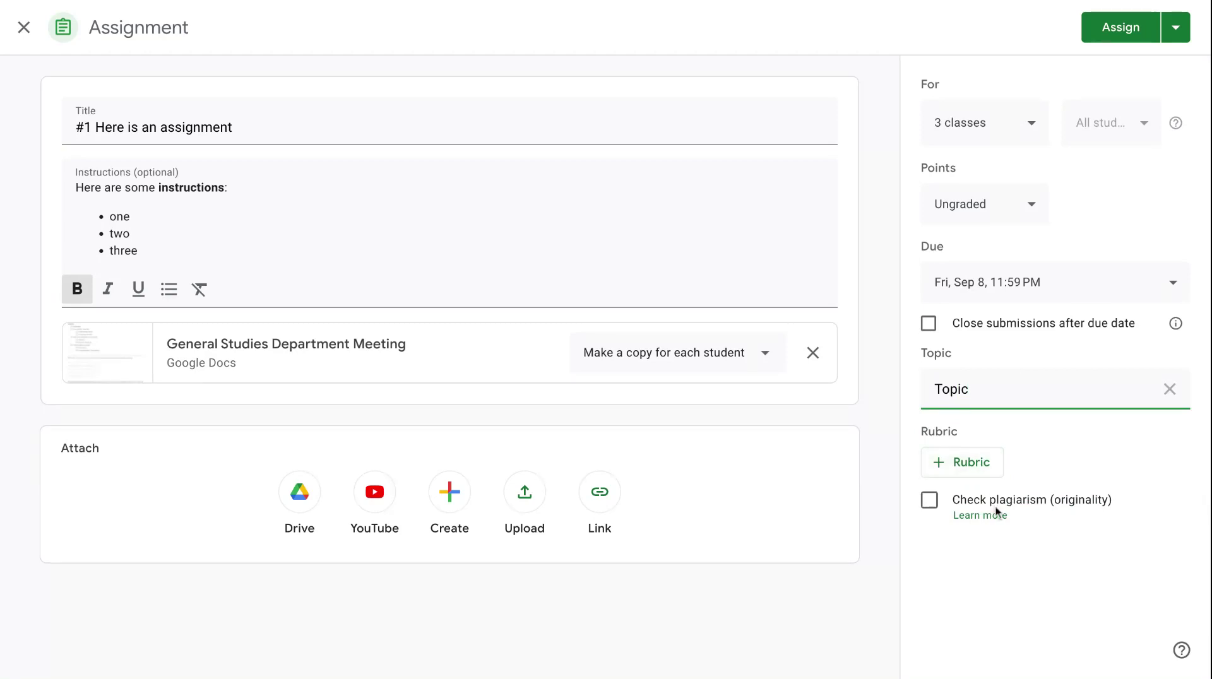
left_click(1044, 442)
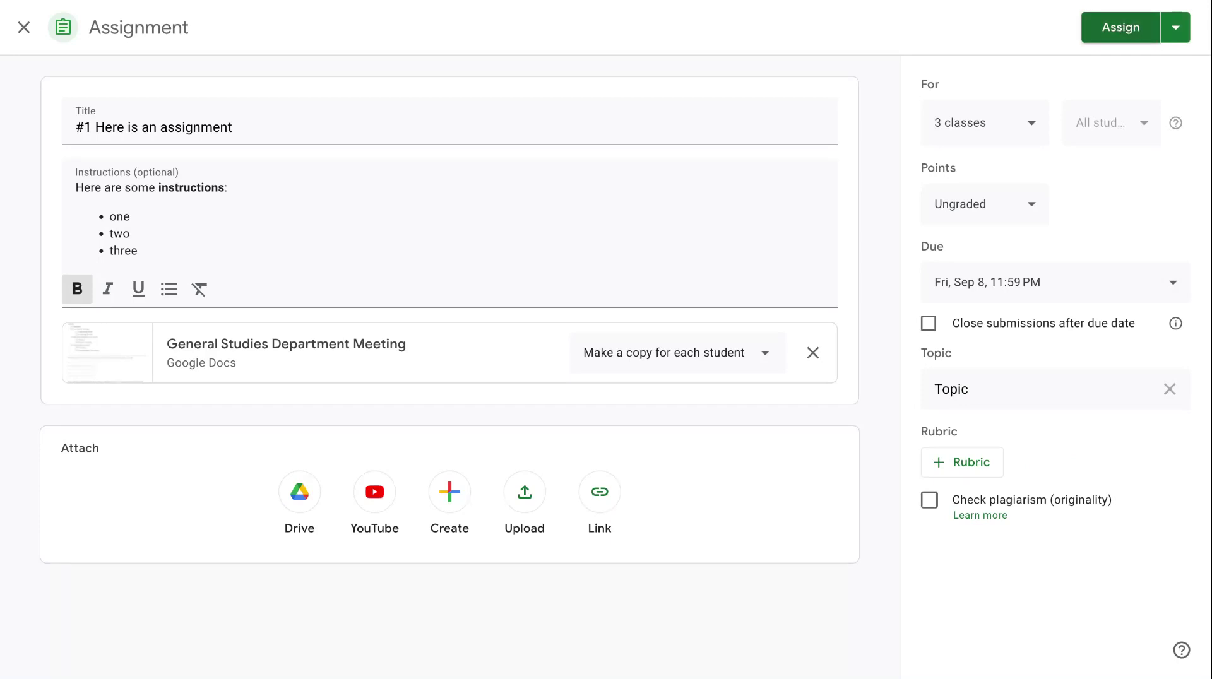
Step: Choose Schedule from the Assign menu to open the multiple-classes scheduling dialog
left_click(1175, 33)
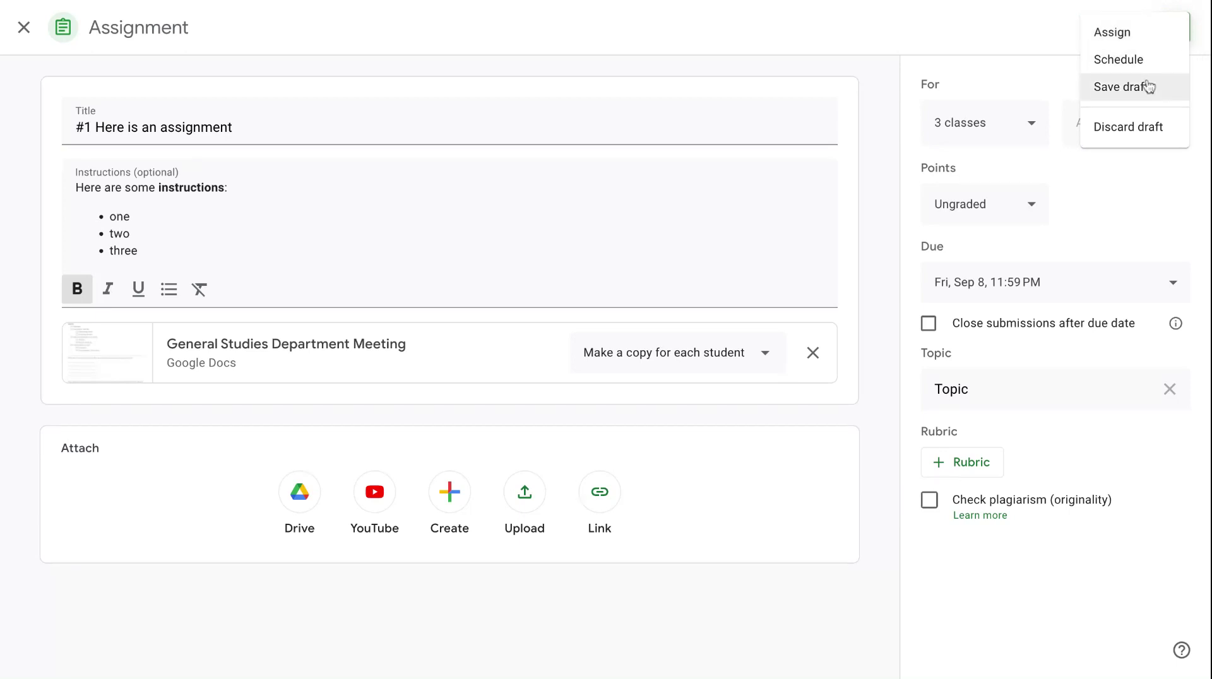
left_click(1145, 60)
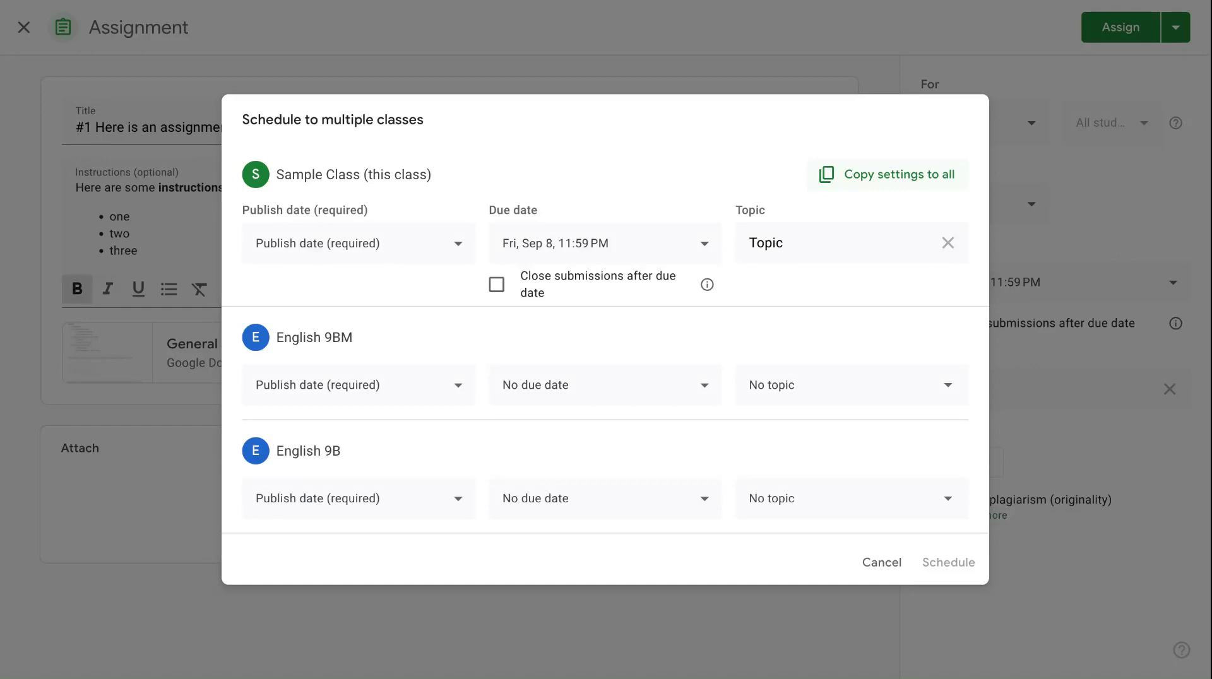
Step: Cancel the Schedule to multiple classes dialog without scheduling anything
left_click(883, 575)
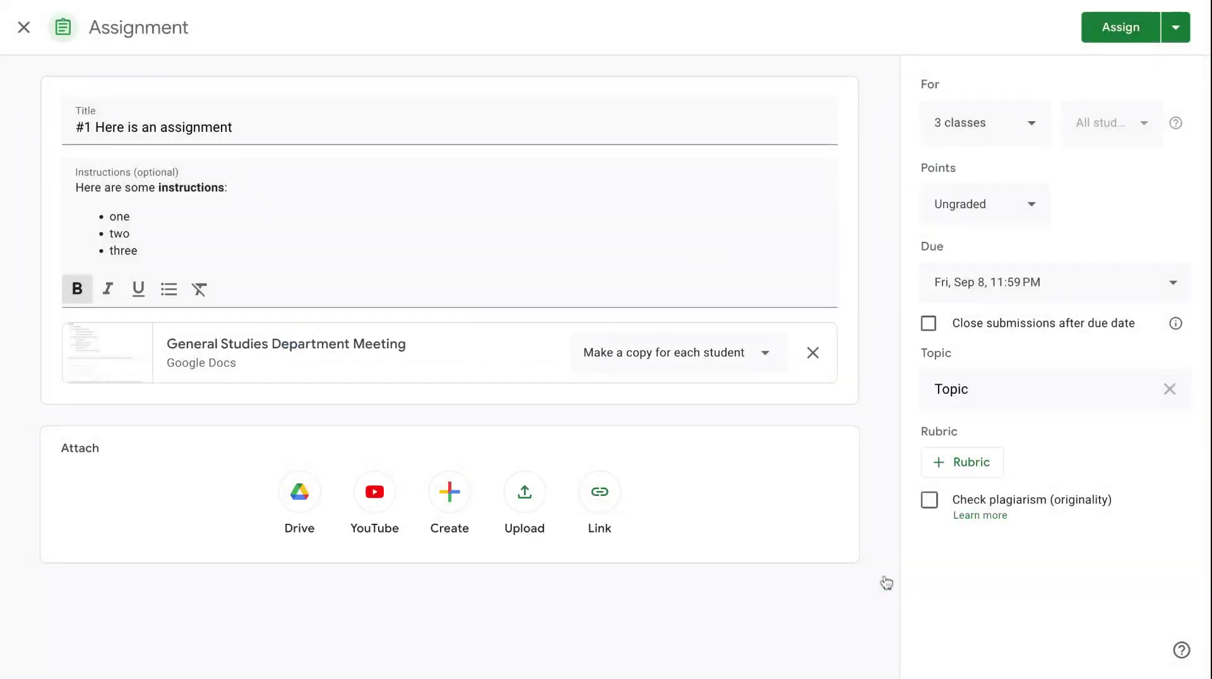